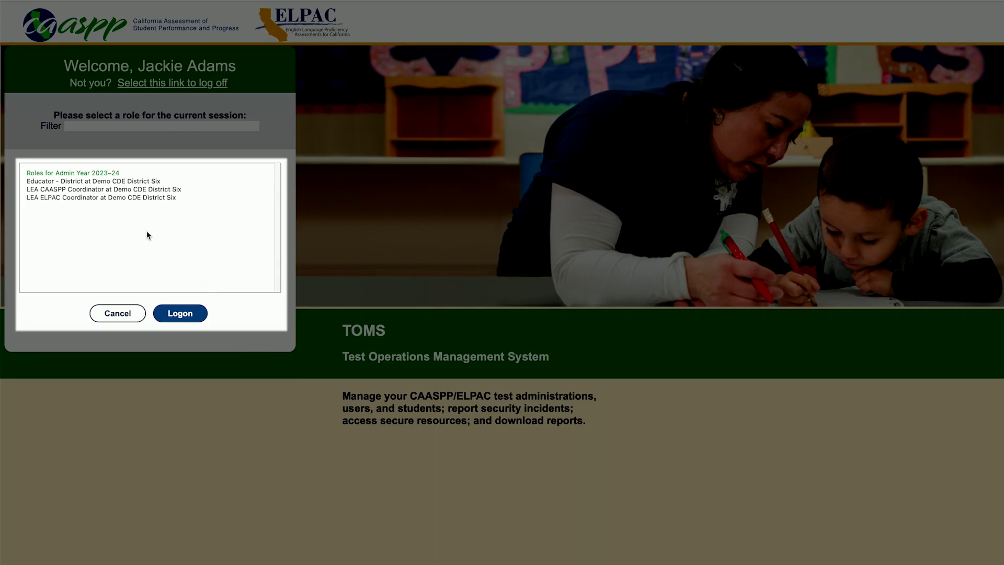
# Step: Log on to TOMS as LEA ELPAC Coordinator and follow the Data Entry Interface link
pyautogui.click(142, 198)
pyautogui.click(176, 313)
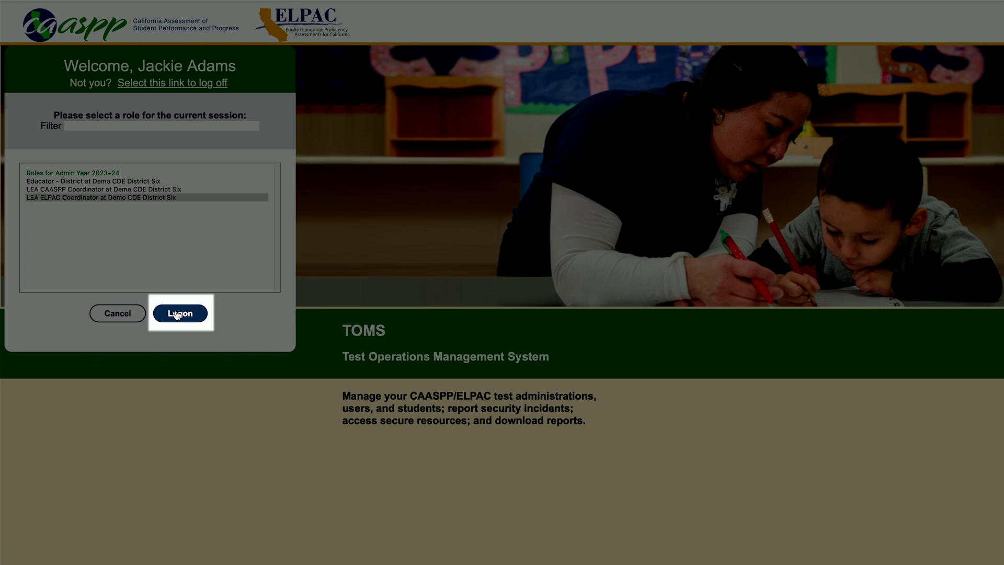
pyautogui.click(435, 72)
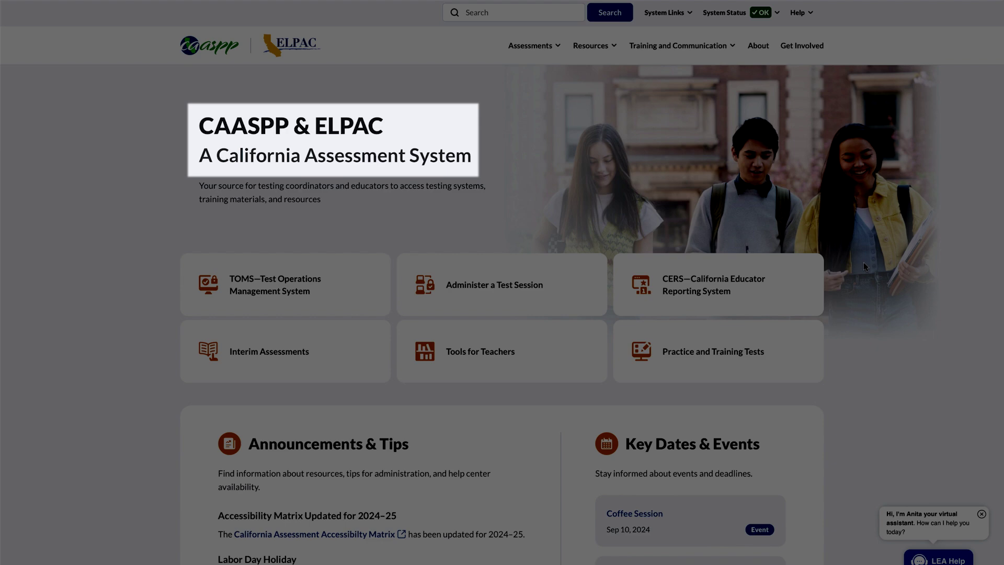
pyautogui.click(678, 16)
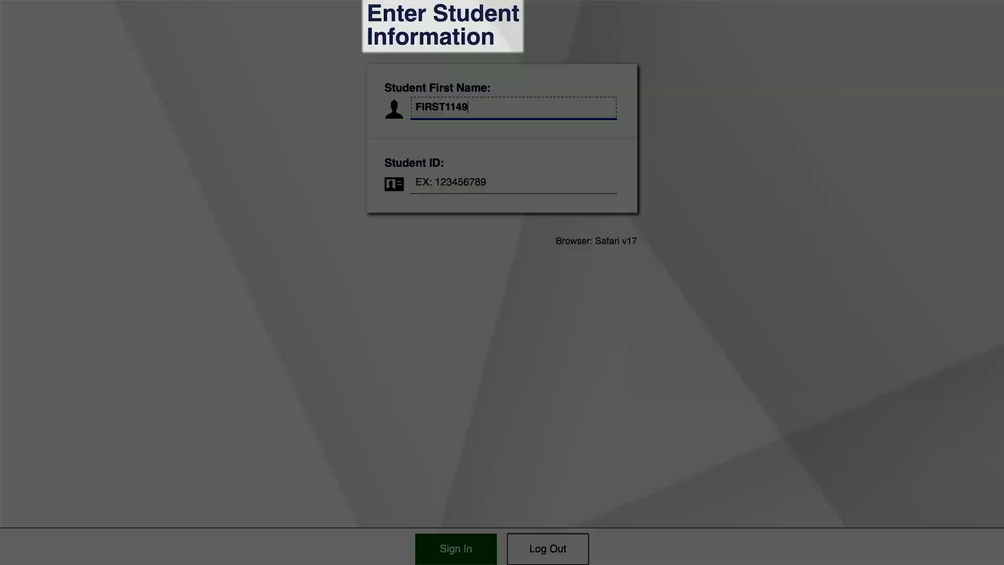
# Step: Sign in the student with their SSID and confirm the student's details
pyautogui.press('Tab')
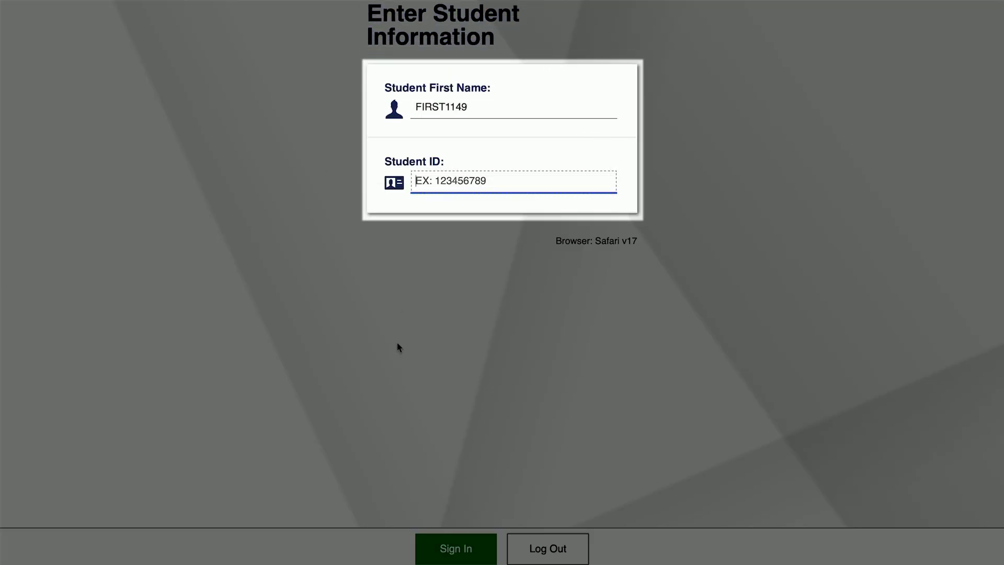
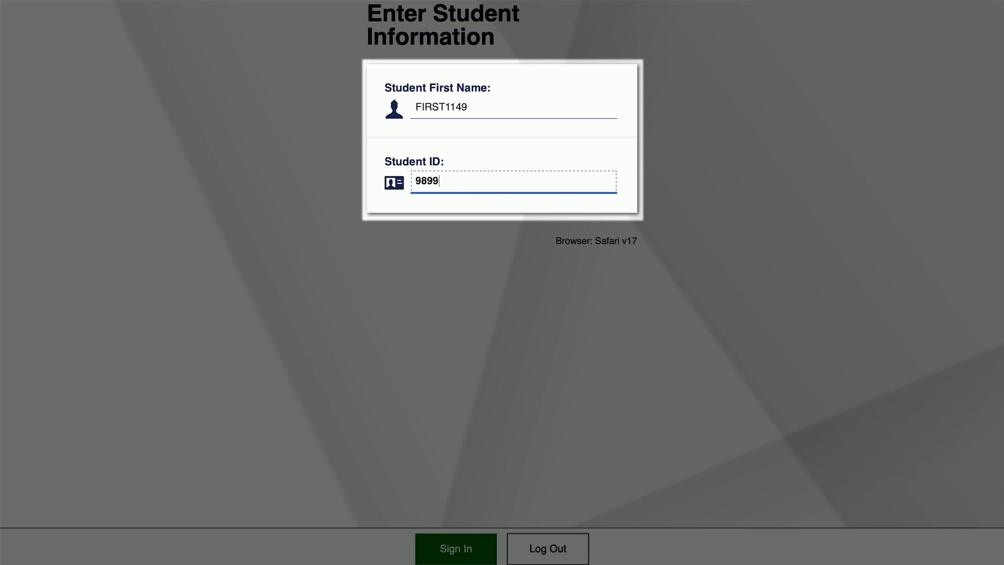
pyautogui.click(430, 549)
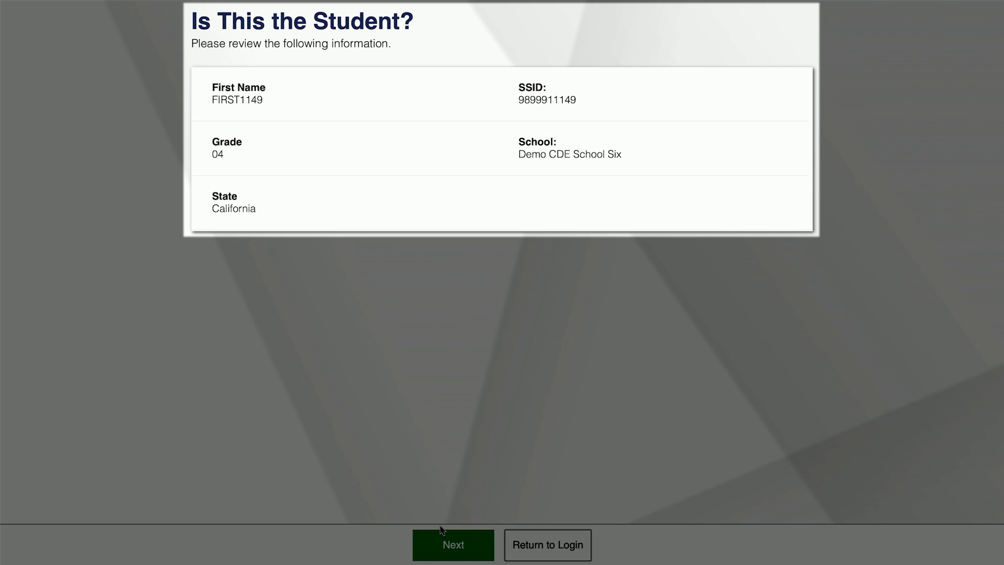
pyautogui.click(446, 540)
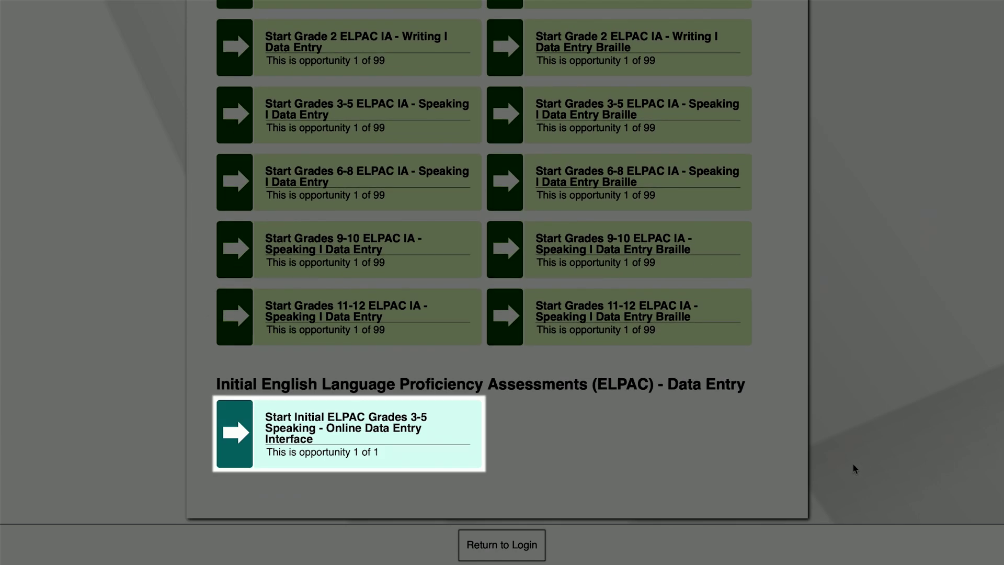
# Step: Start Initial ELPAC Grades 3-5 Speaking and confirm the sound and video played
pyautogui.click(433, 453)
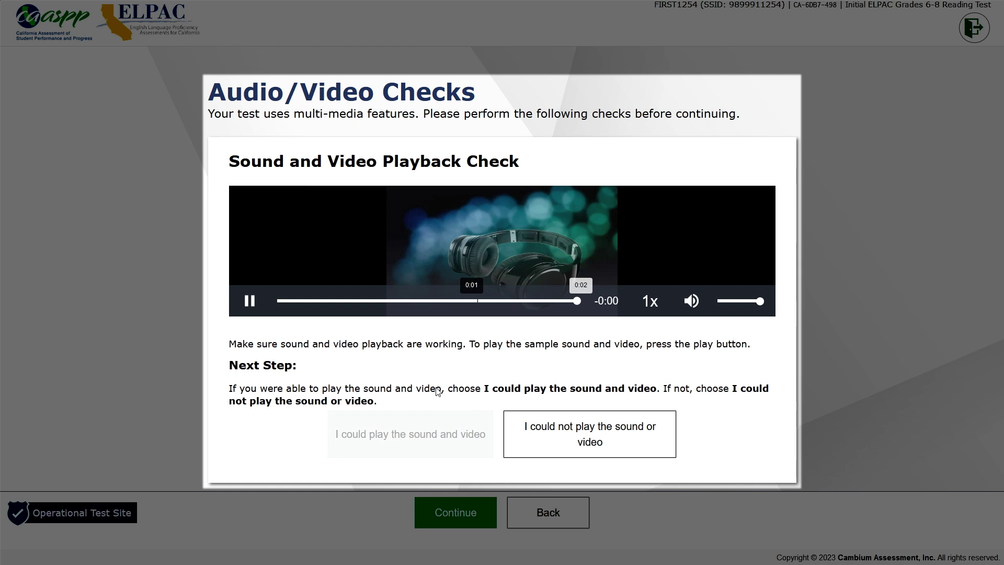
pyautogui.click(412, 437)
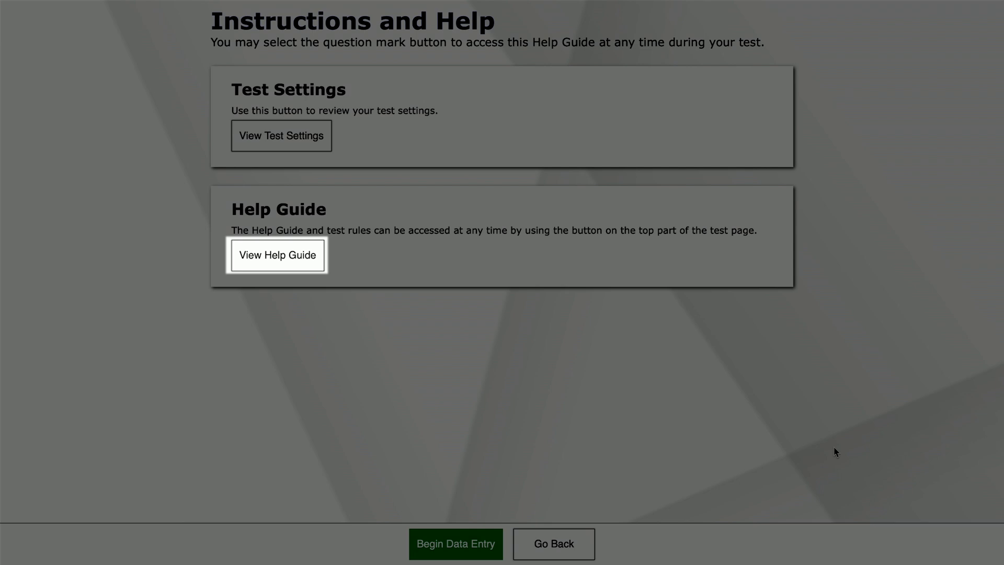
pyautogui.press('Tab')
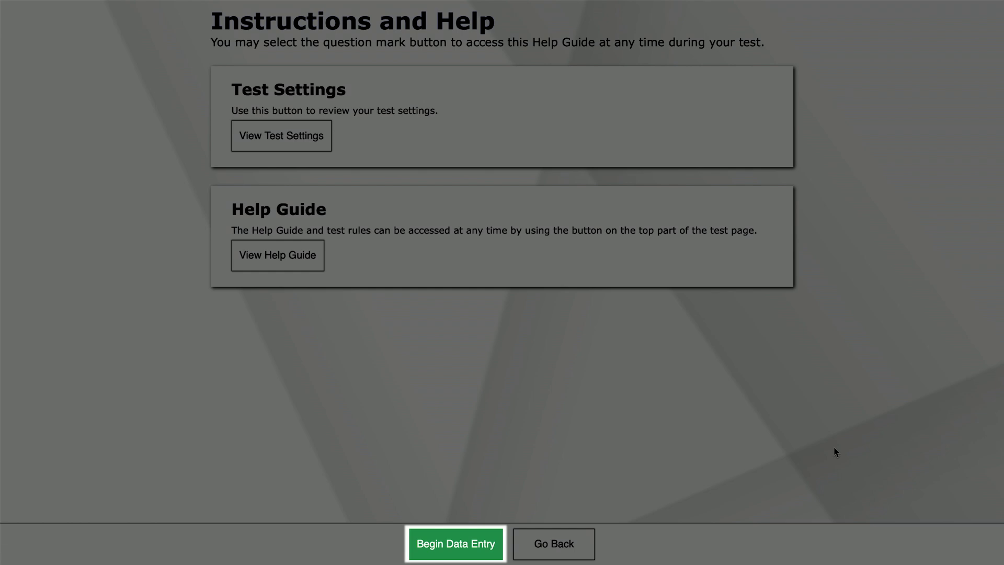
# Step: Score Speaking questions 1=0, 3=1, 4=0, 5=1 and 6=2, leaving question 2 blank
pyautogui.press('Return')
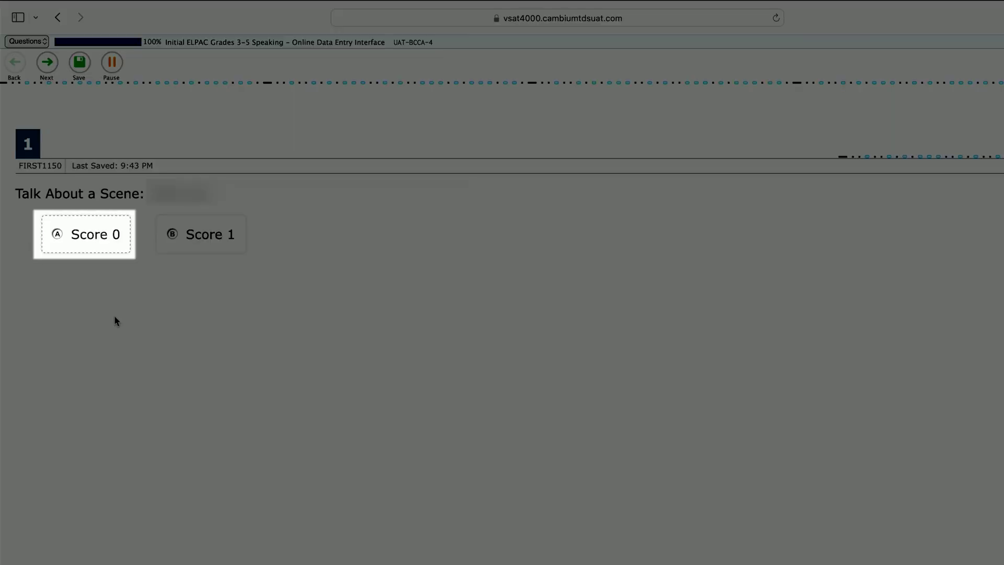
pyautogui.click(70, 244)
pyautogui.click(50, 70)
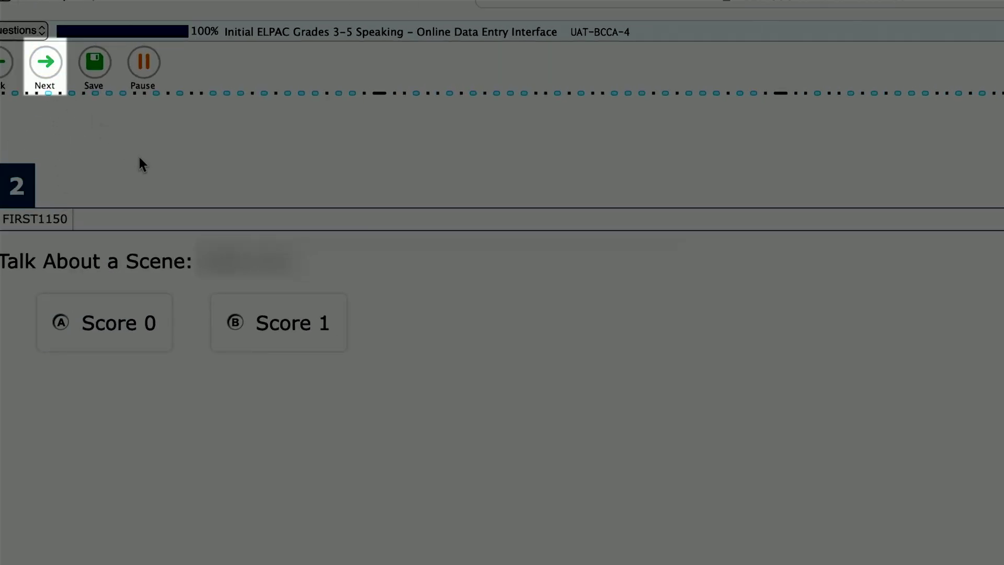
pyautogui.click(57, 81)
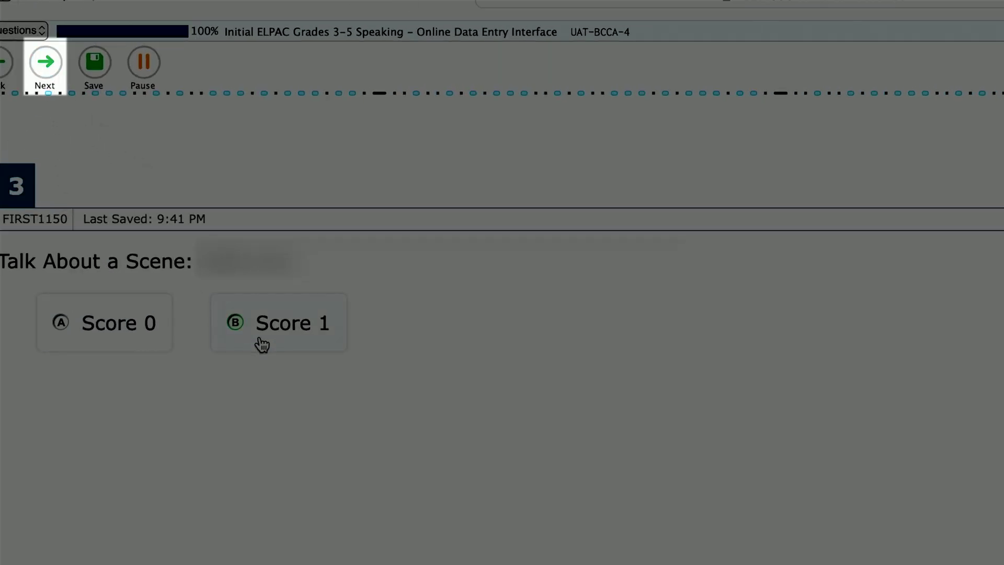
pyautogui.click(257, 346)
pyautogui.click(43, 78)
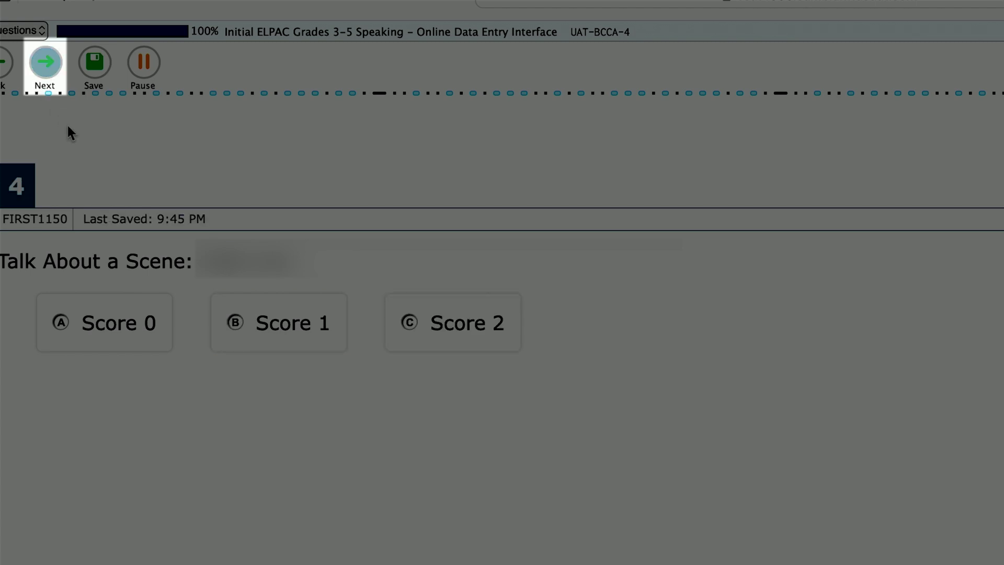
pyautogui.click(140, 327)
pyautogui.click(45, 65)
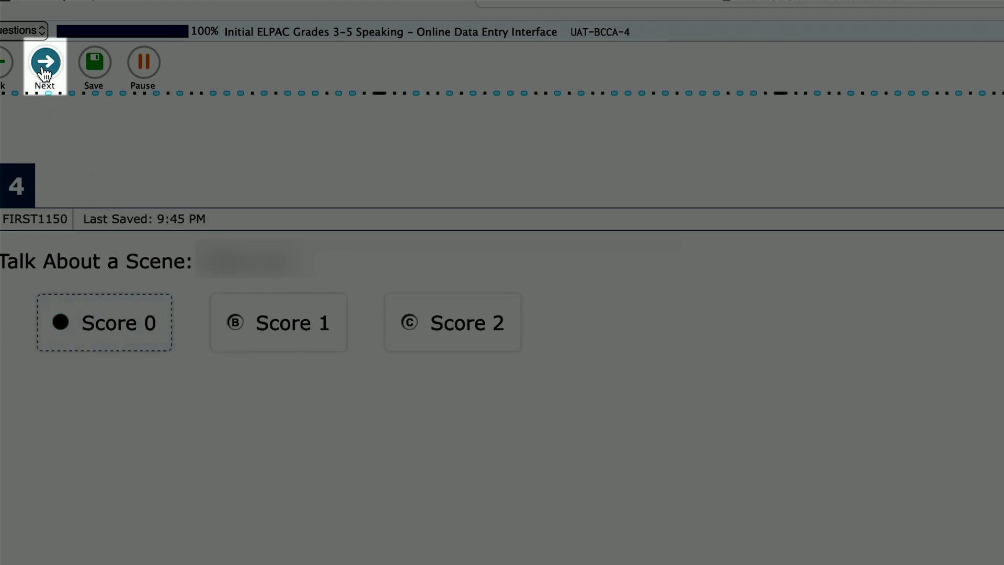
pyautogui.click(301, 331)
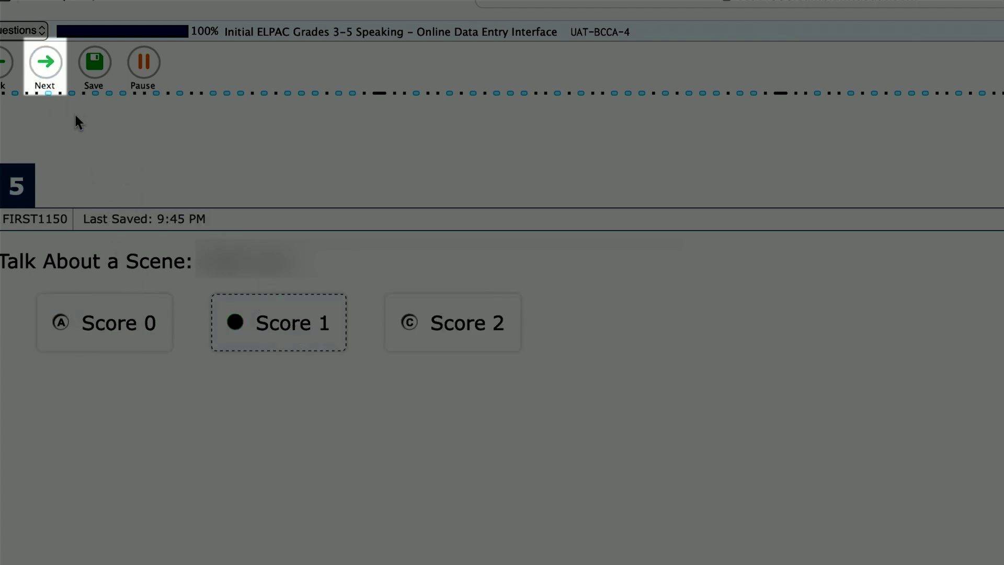
pyautogui.click(45, 68)
pyautogui.click(417, 327)
pyautogui.click(45, 66)
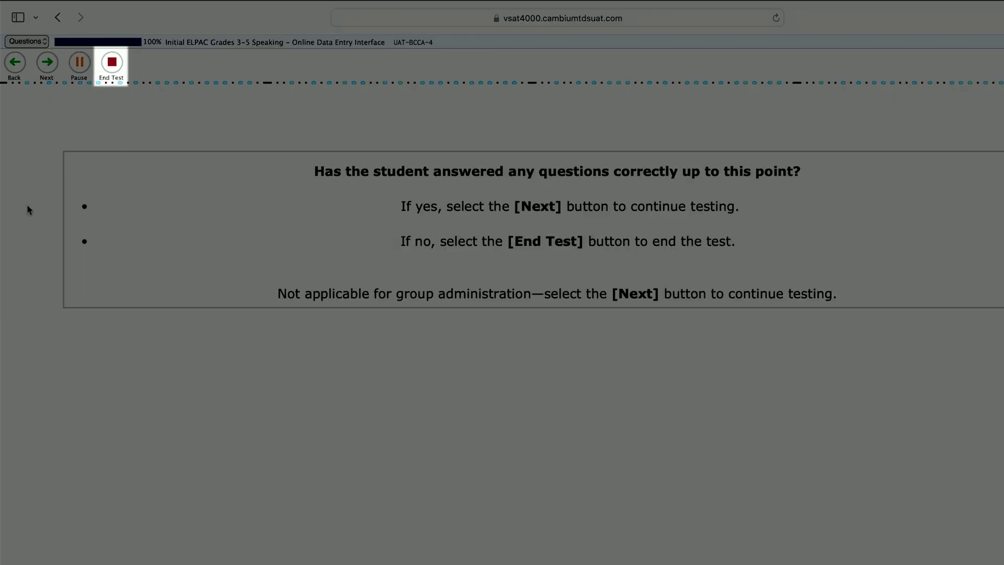
# Step: Score question 7 as 1 and 8 as 0, skip question 9, and reach the summary
pyautogui.hotkey('shift', 'Tab')
pyautogui.hotkey('shift', 'Tab')
pyautogui.press('Return')
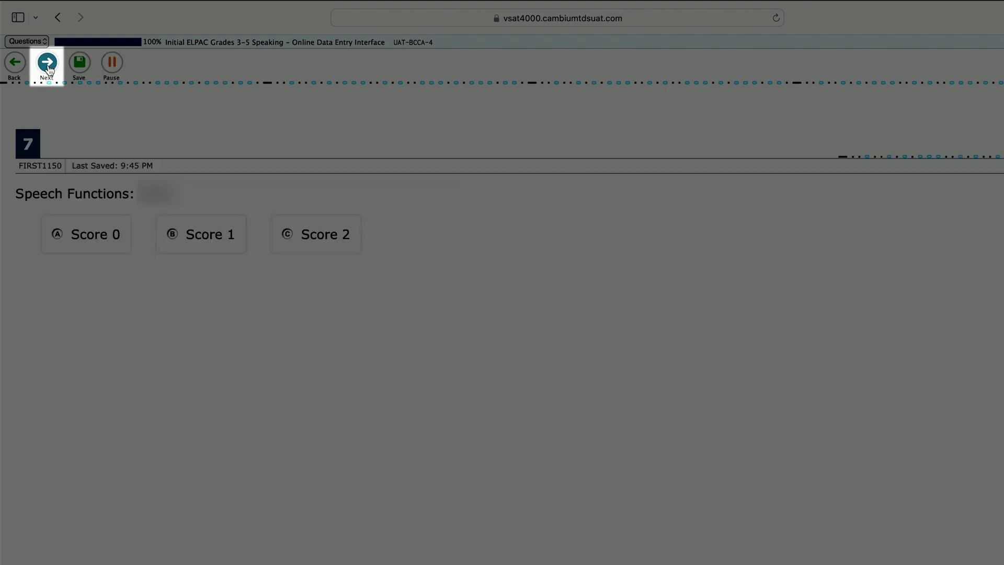
pyautogui.click(225, 242)
pyautogui.click(47, 64)
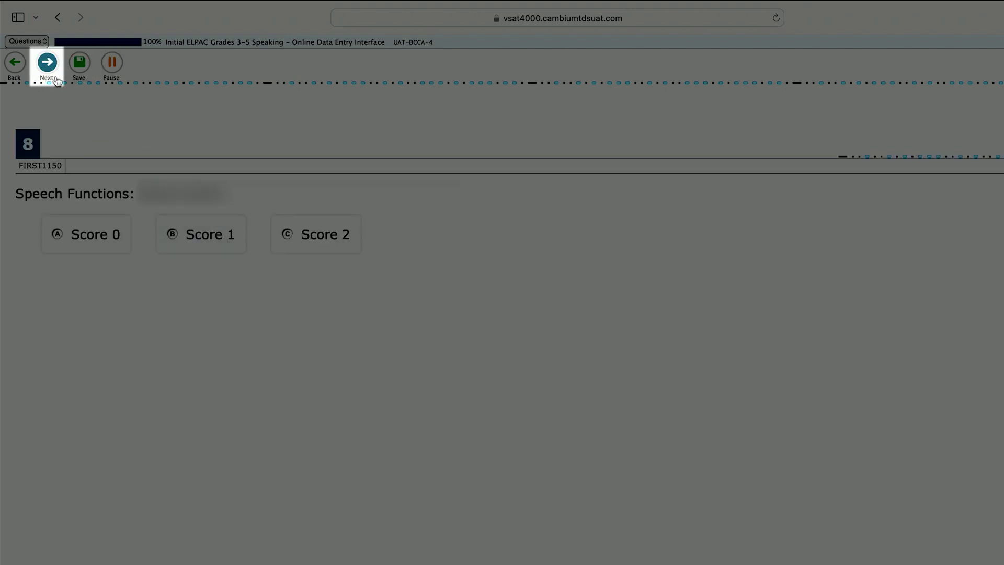
pyautogui.click(103, 243)
pyautogui.click(47, 63)
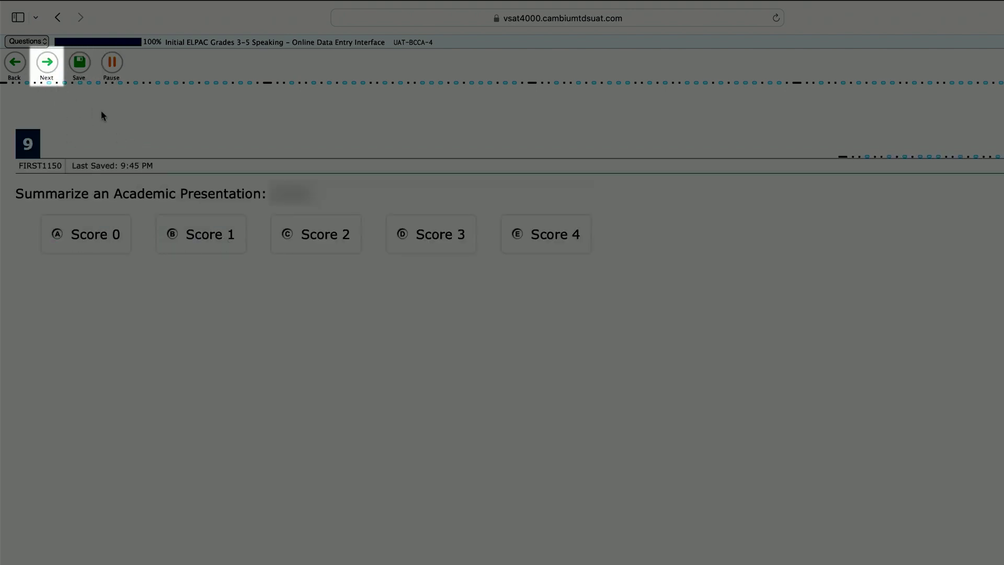
pyautogui.click(47, 63)
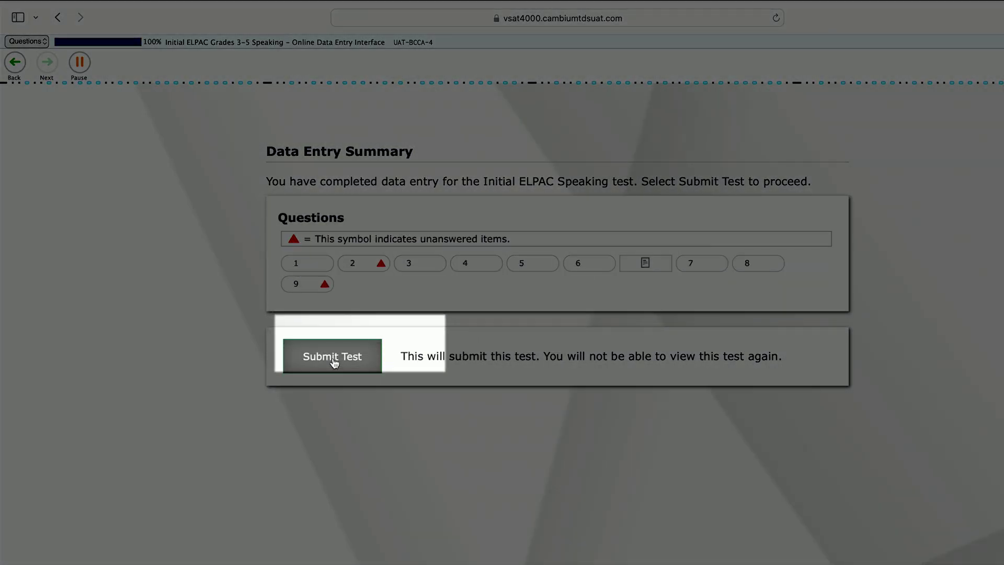
# Step: Submit the completed Speaking test
pyautogui.click(334, 362)
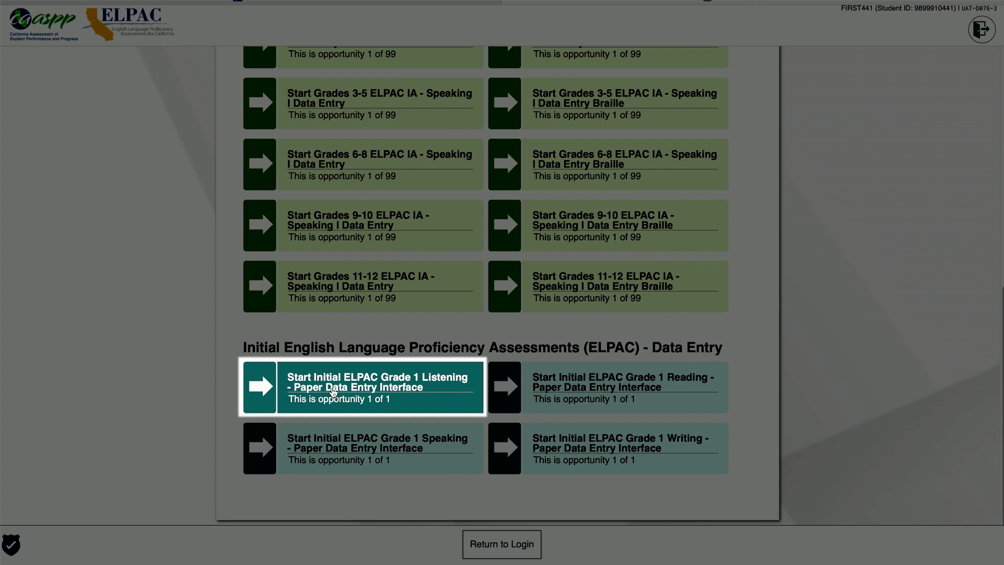
# Step: Start the Initial ELPAC Grade 1 Listening paper data entry and begin entering answers
pyautogui.click(333, 392)
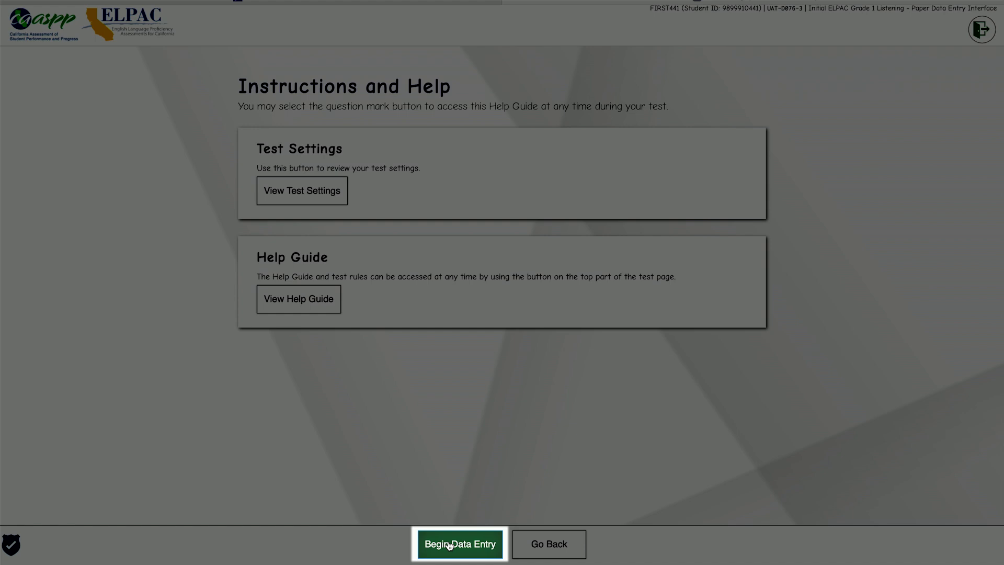
pyautogui.click(449, 545)
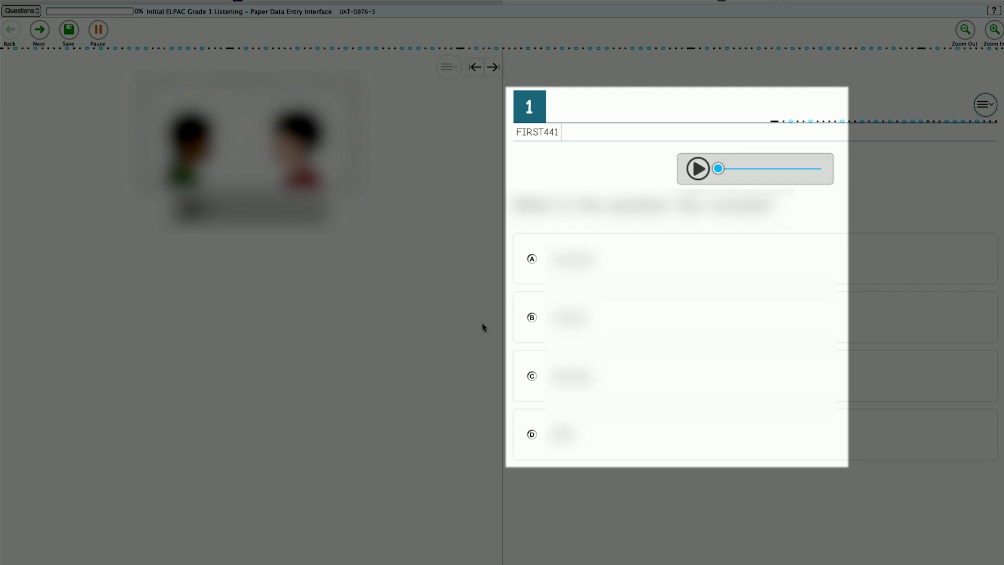
# Step: Record answer B for Listening questions 1 and 12, then reach the Data Entry Summary
pyautogui.click(533, 318)
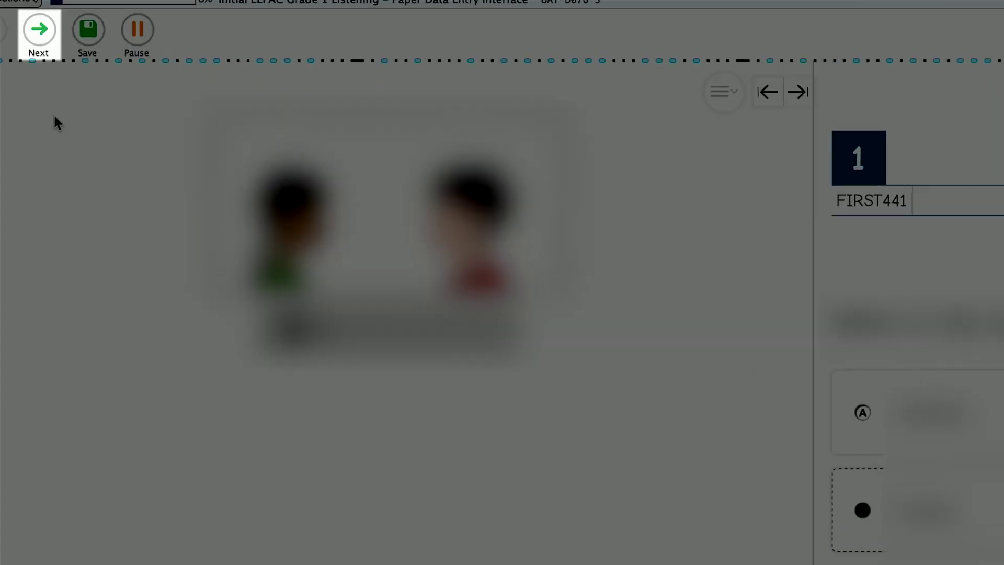
pyautogui.click(42, 33)
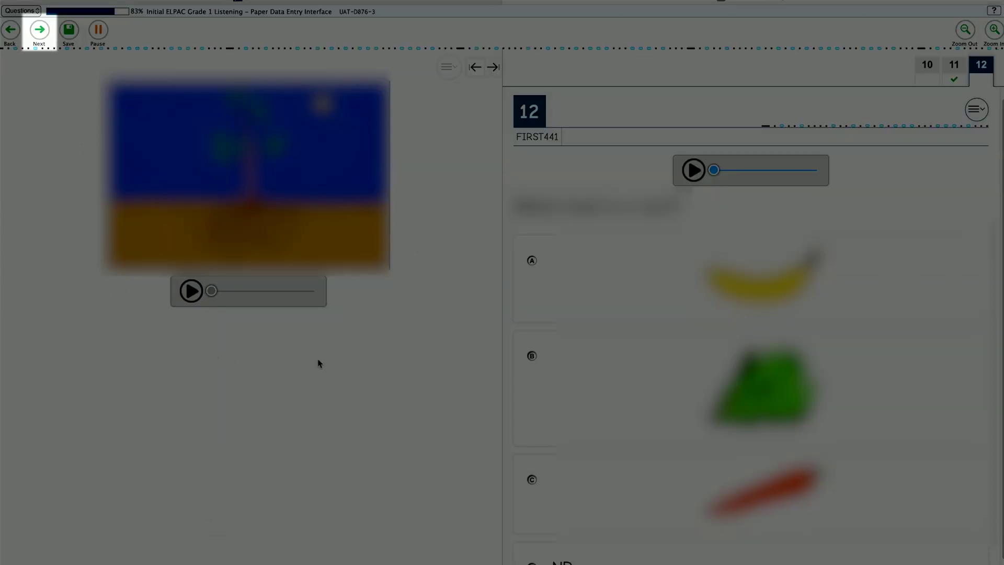
pyautogui.click(532, 355)
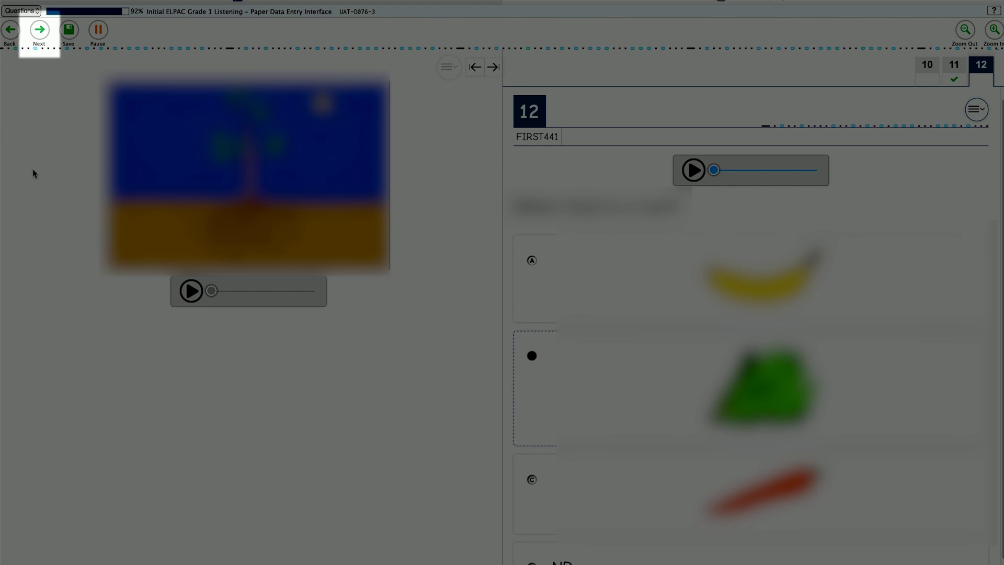
pyautogui.click(39, 31)
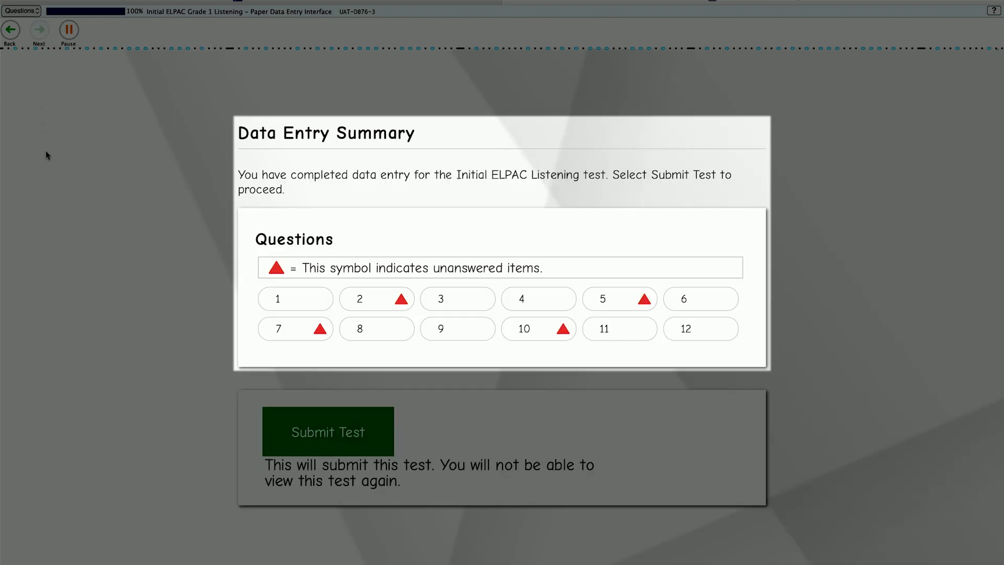